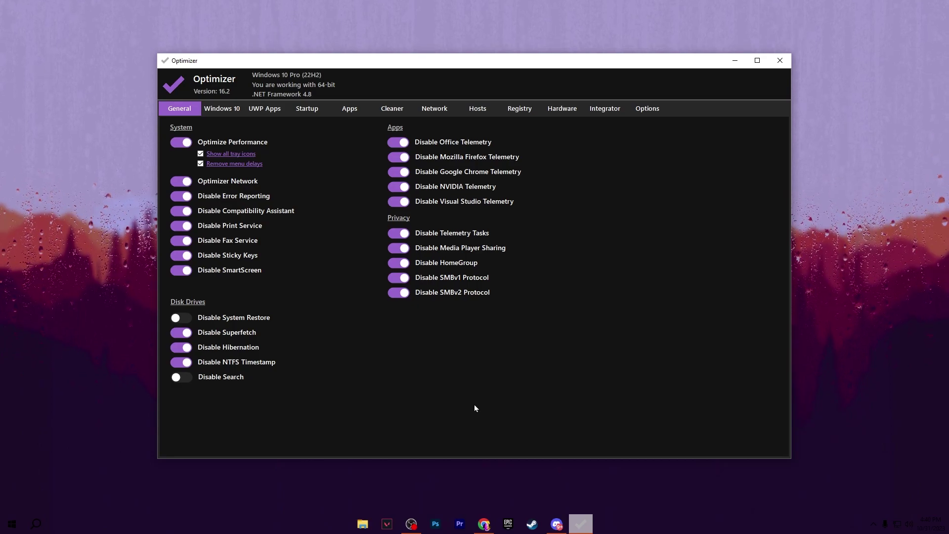
Step: Relaunch Optimizer from the Discord downloads channel and go to its junk Cleaner
left_click(556, 524)
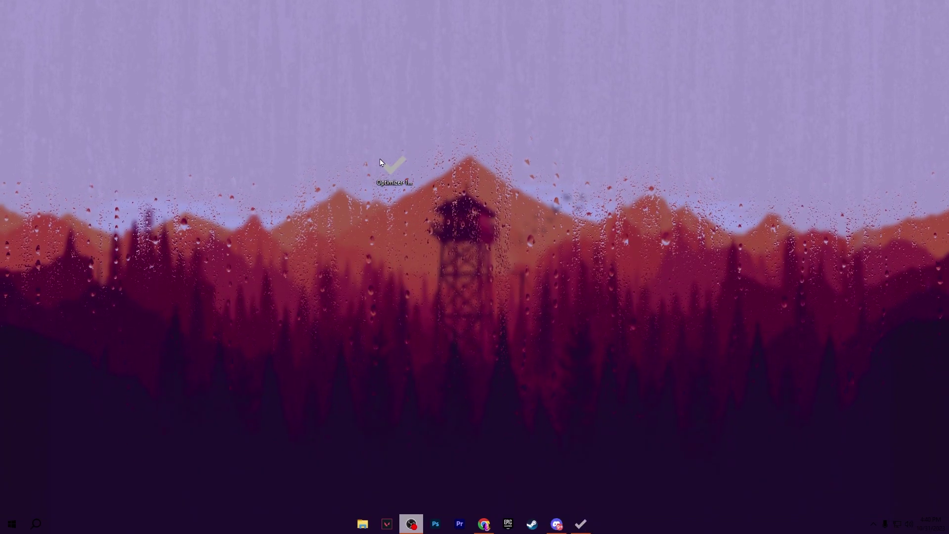
double_click(382, 164)
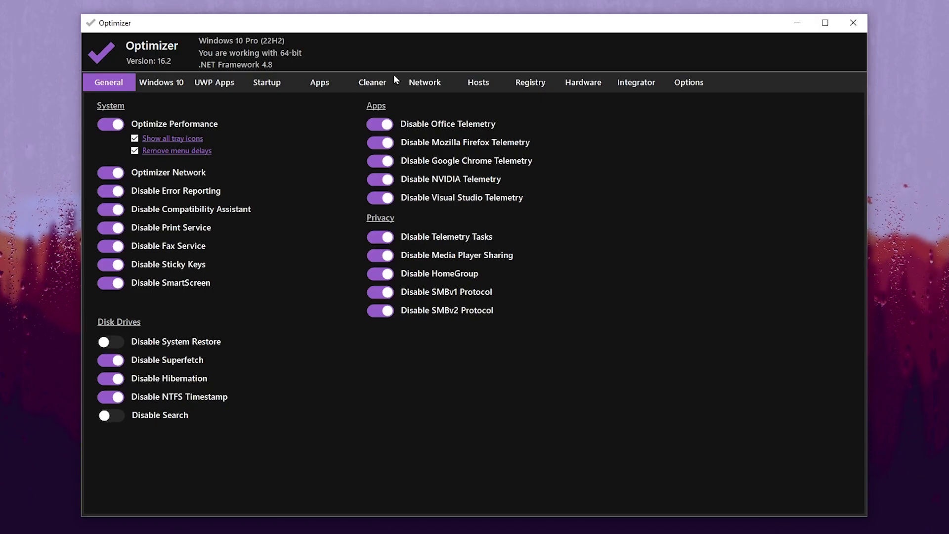
left_click(375, 84)
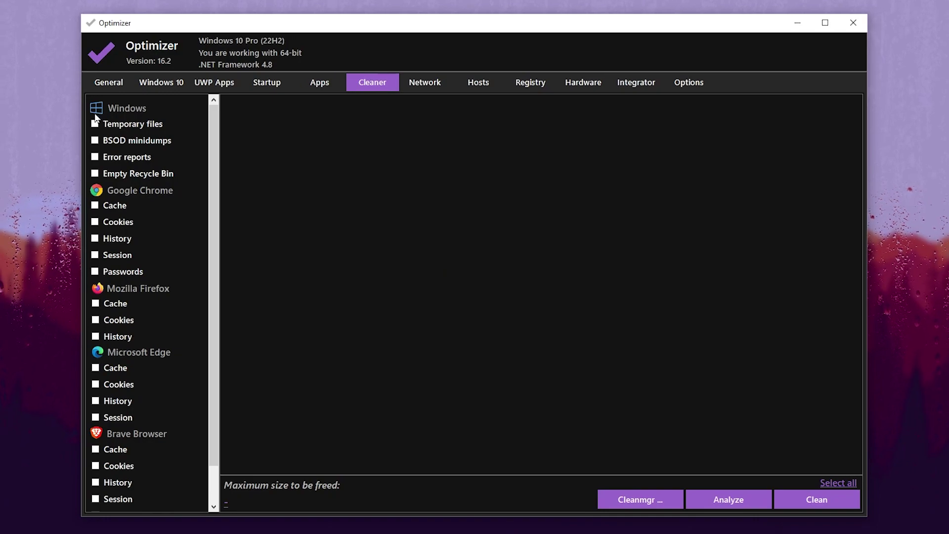
Step: Analyze and clean temporary files and Windows error reports, freeing 79.69 MB
left_click(136, 125)
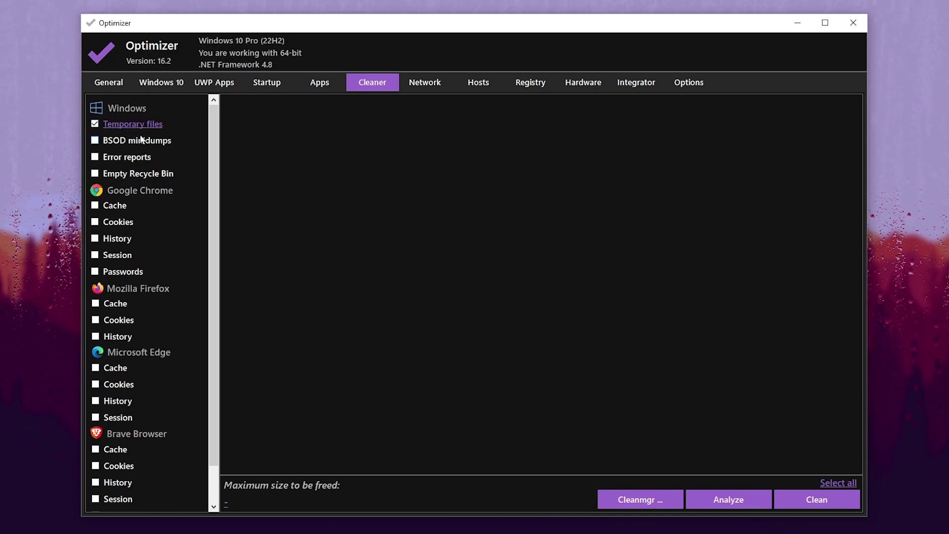
left_click(94, 158)
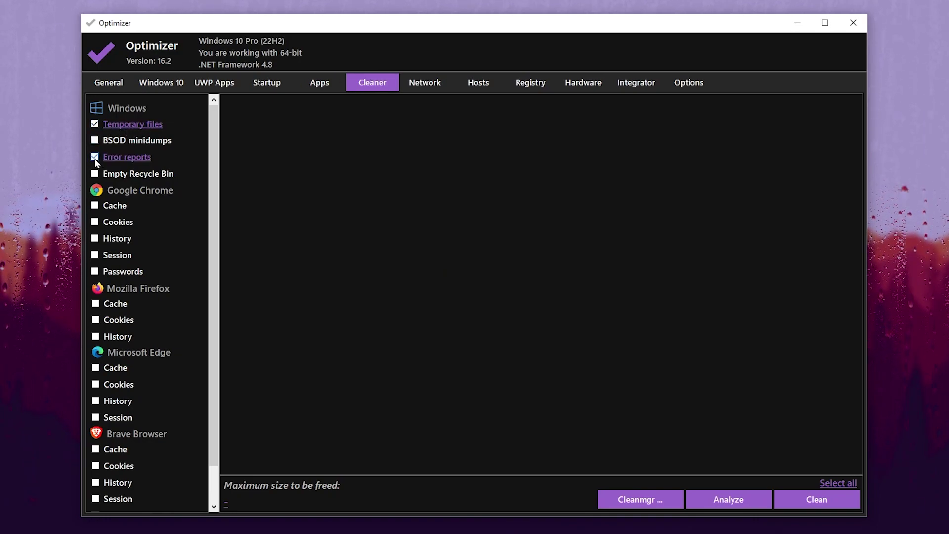
left_click(714, 500)
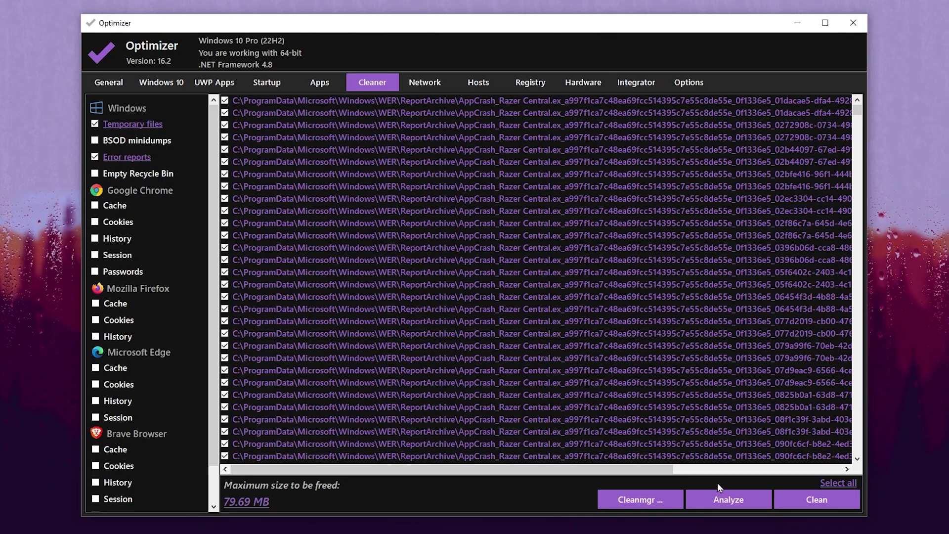
left_click(820, 499)
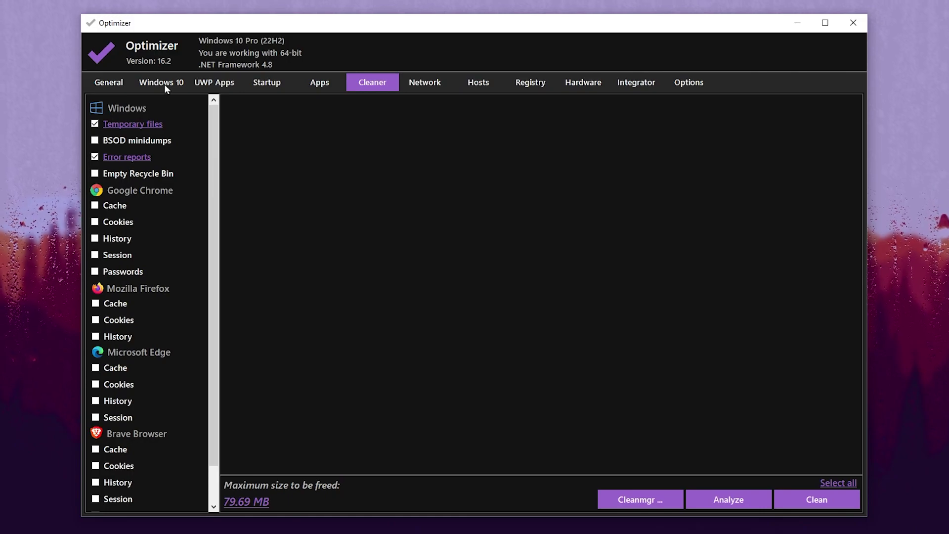
Step: Return to Optimizer's General tab of system, disk and privacy toggles
left_click(104, 81)
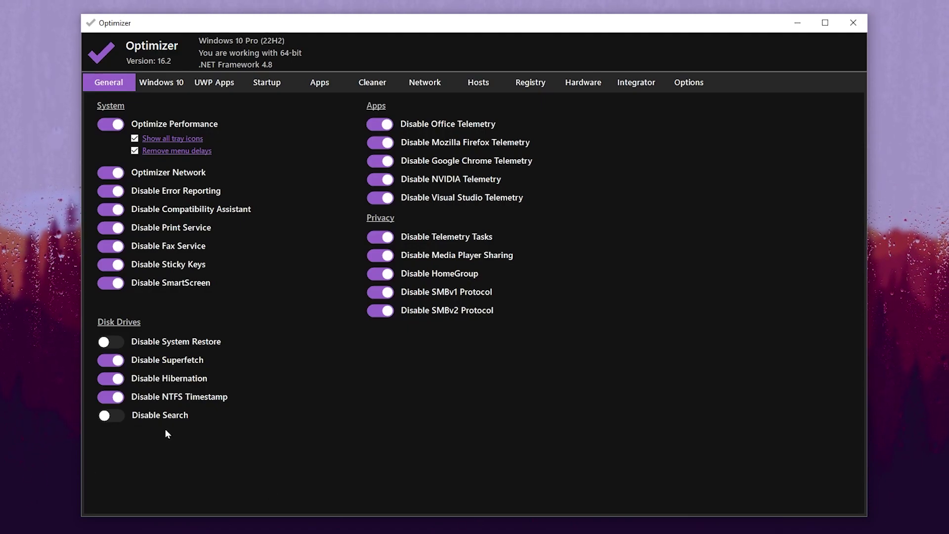
Step: Review the Windows 10 tweaks, then view the six startup entries on the Startup tab
left_click(149, 82)
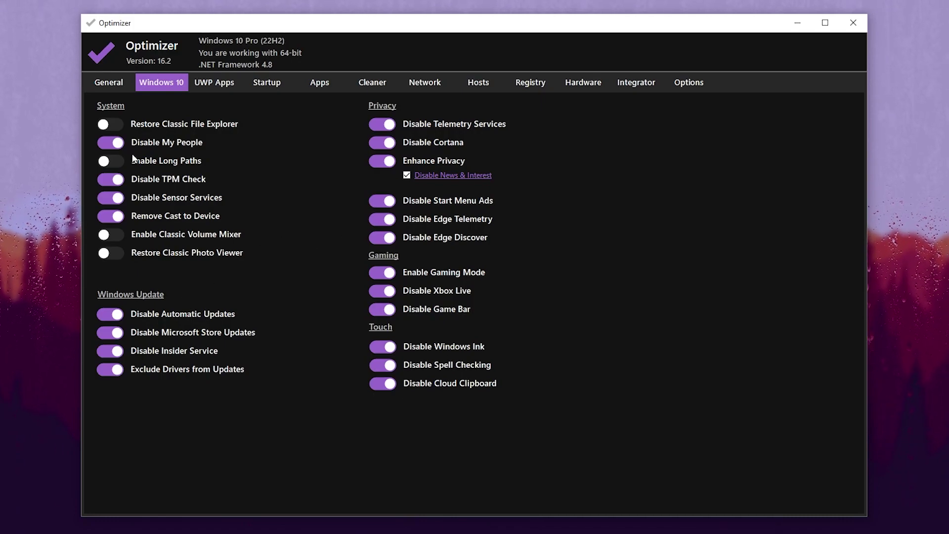
left_click(257, 85)
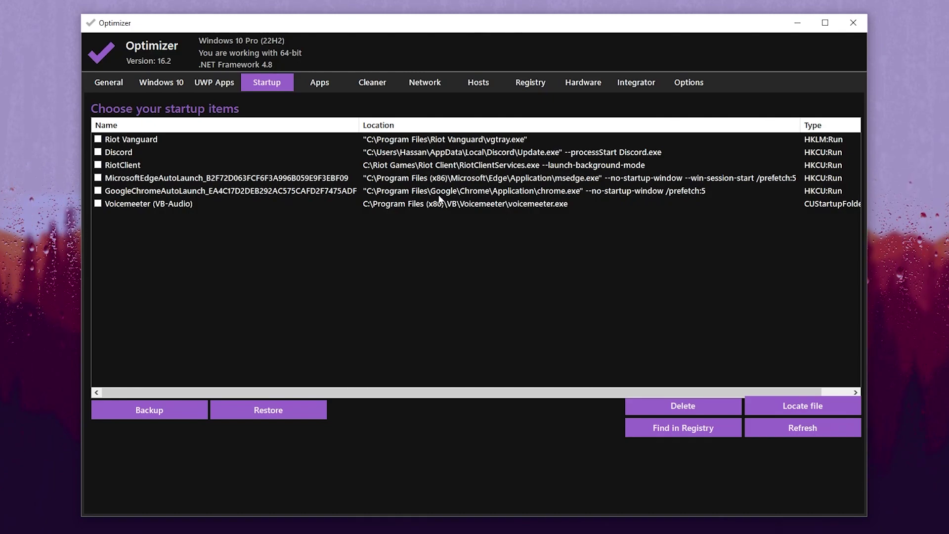
Step: Delete the MicrosoftEdgeAutoLaunch startup entry, leaving five startup items
left_click(98, 178)
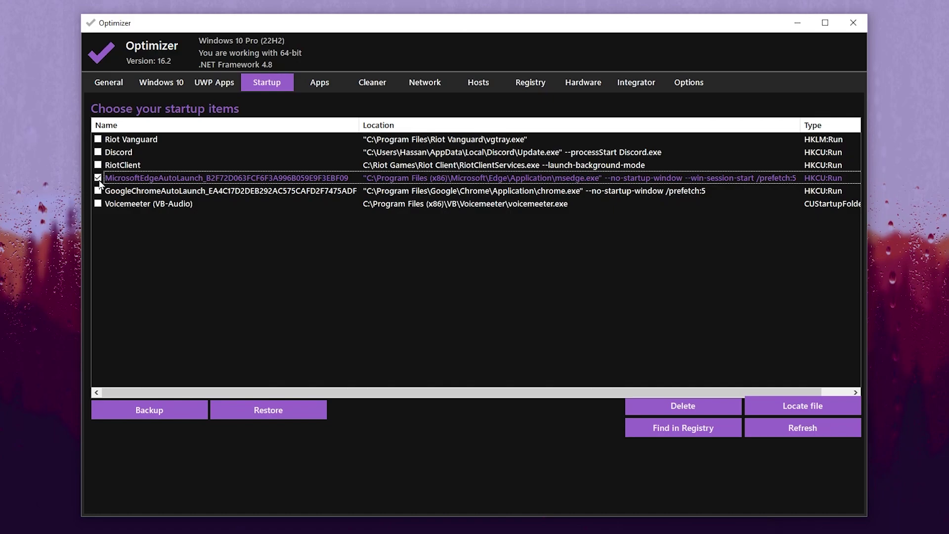
left_click(686, 407)
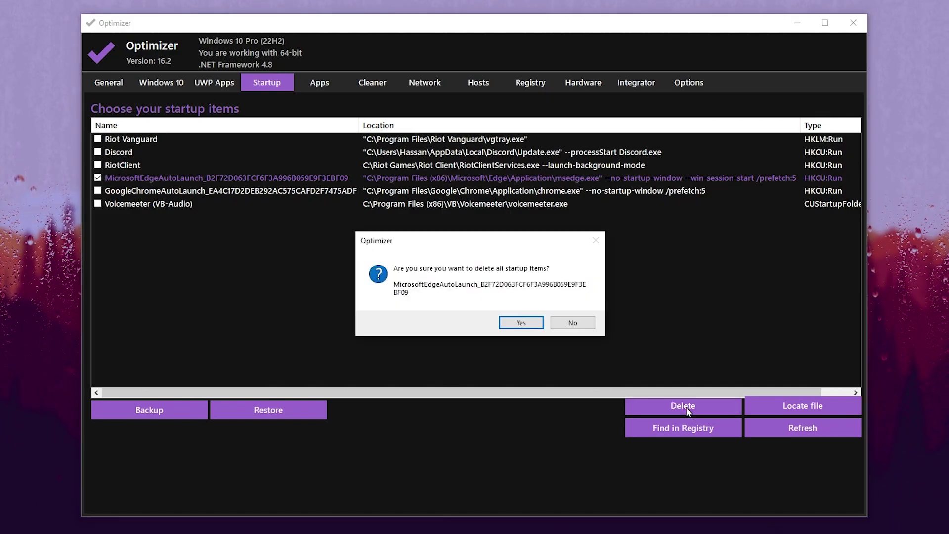
left_click(516, 324)
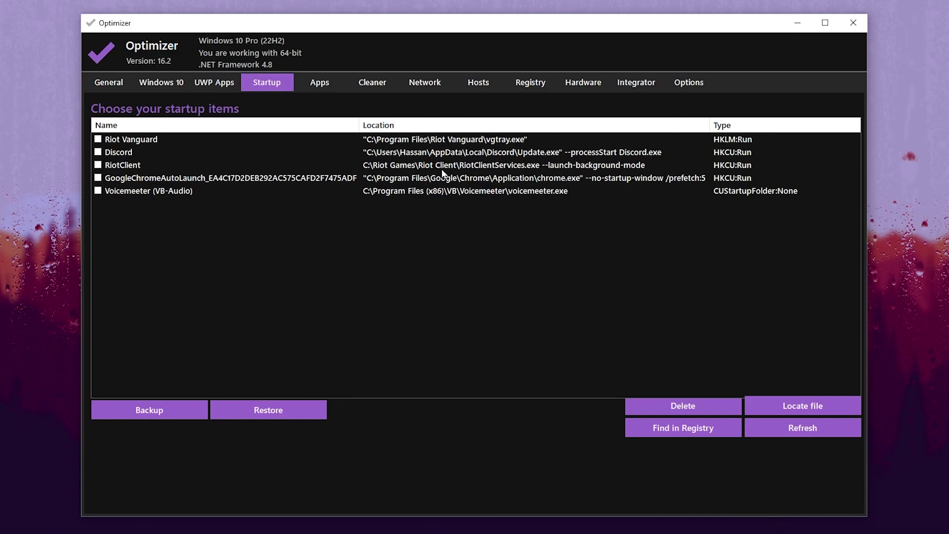
Step: Choose Google DNS for the Realtek Gaming 2.5GbE adapter and flush the DNS cache
left_click(433, 85)
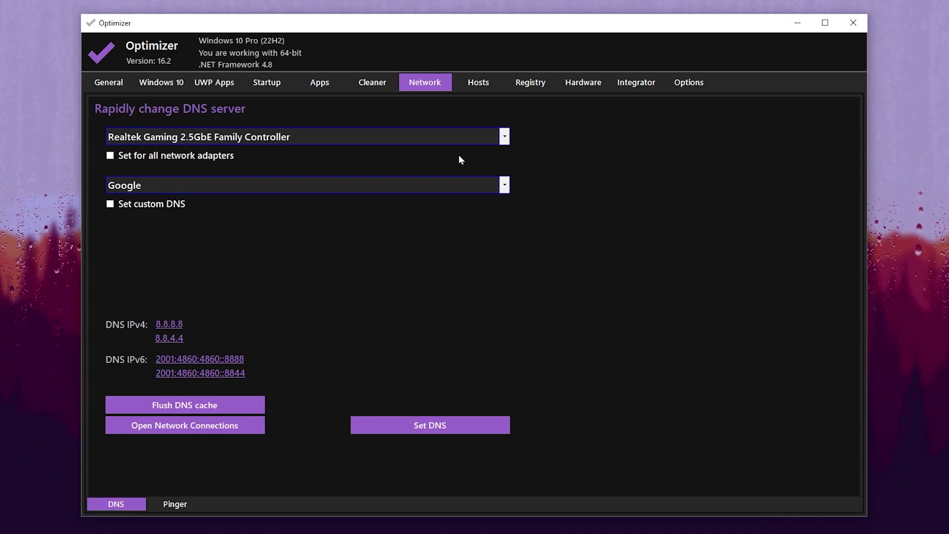
left_click(150, 137)
left_click(217, 151)
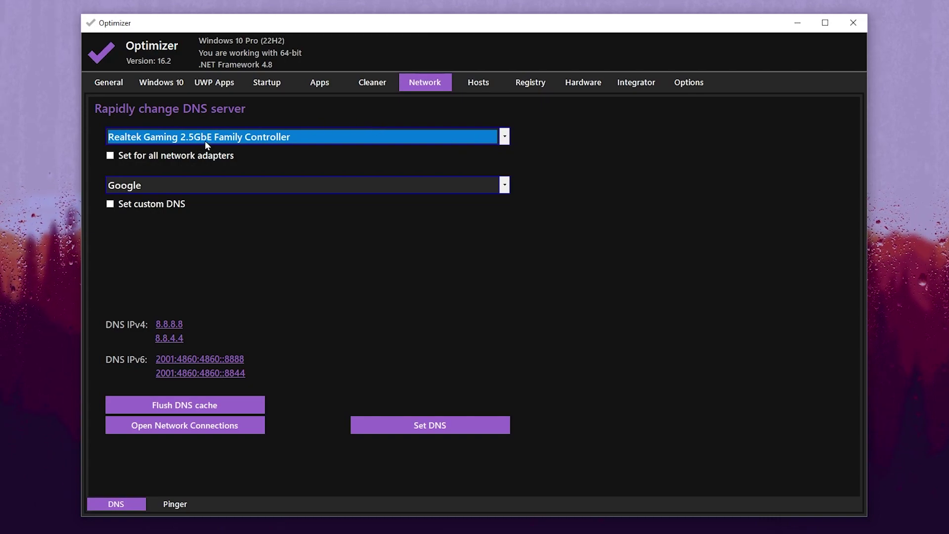
left_click(504, 185)
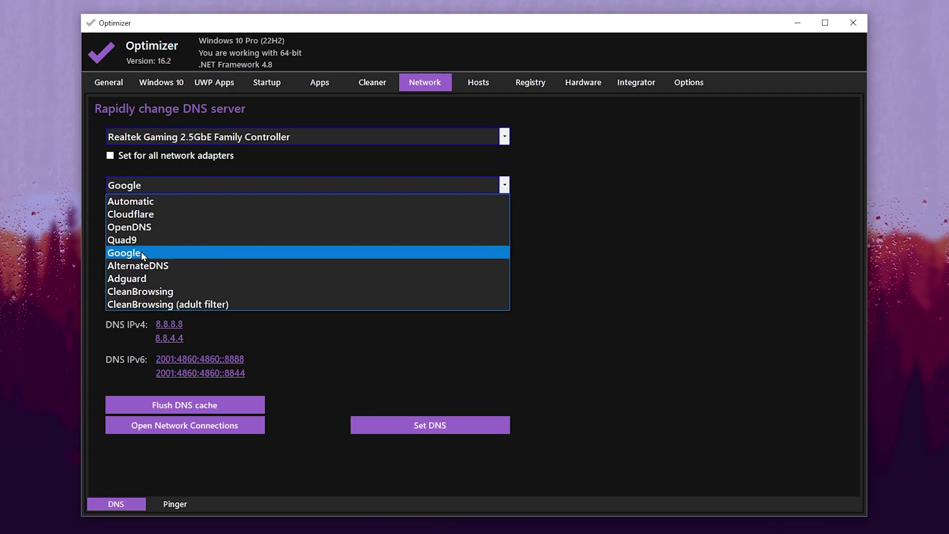
left_click(114, 252)
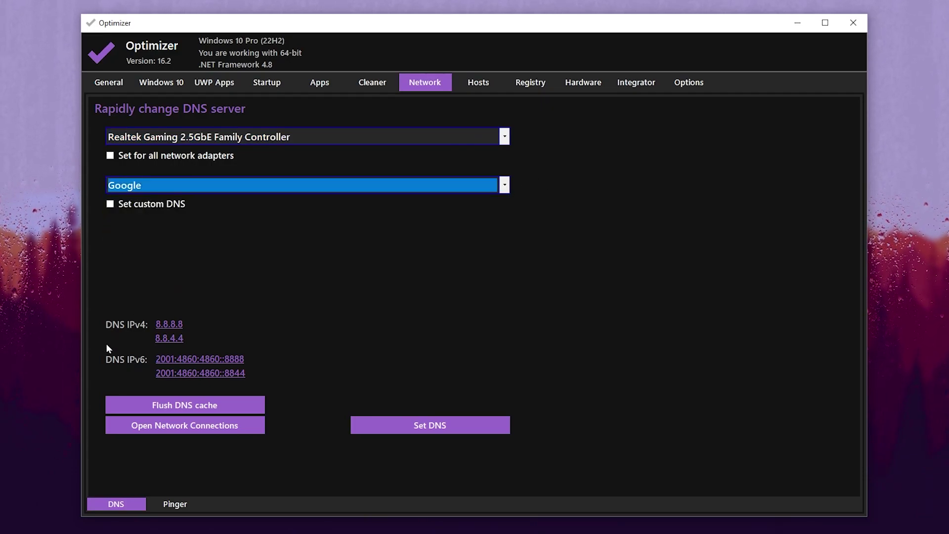
left_click(199, 406)
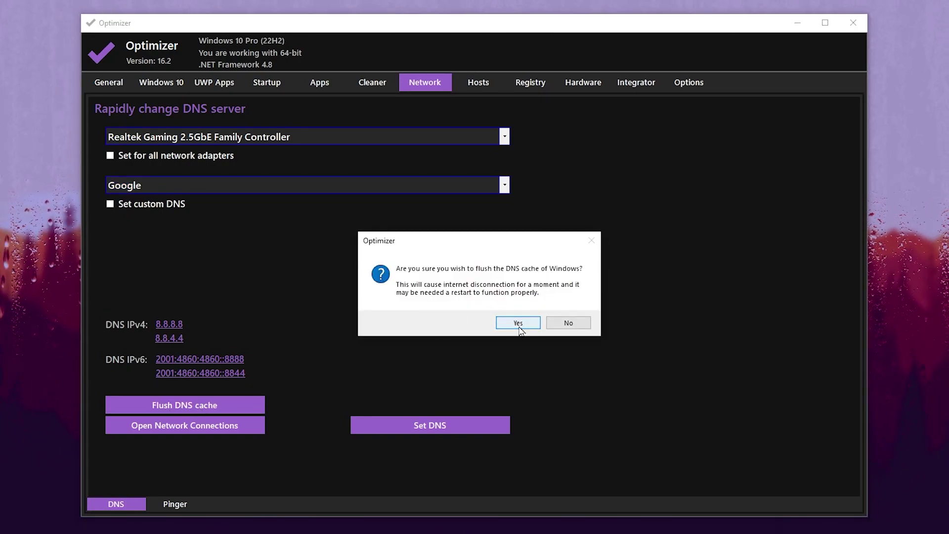
left_click(515, 324)
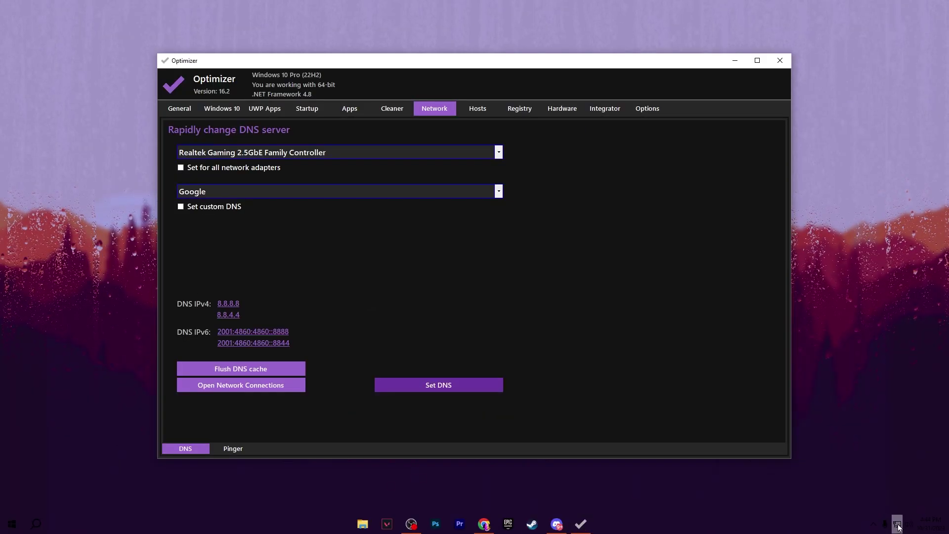
Step: Open the Ethernet adapter's IPv4 properties to verify DNS 8.8.8.8 and 8.8.4.4
right_click(897, 524)
left_click(850, 516)
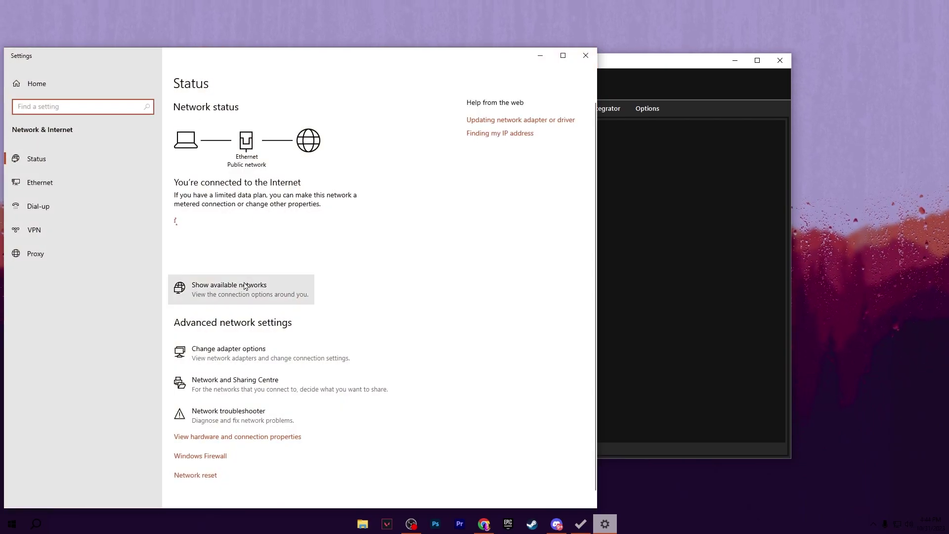
left_click(222, 354)
right_click(255, 162)
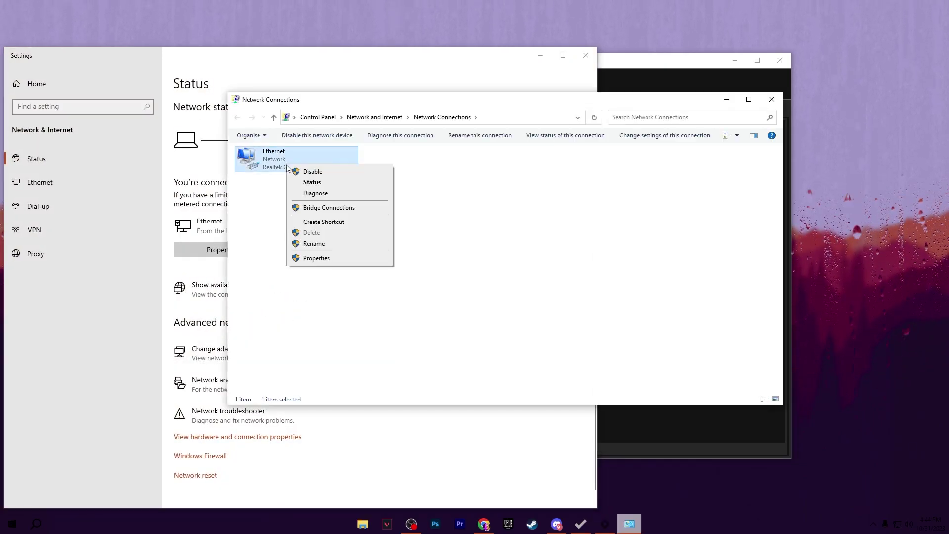
key("Escape")
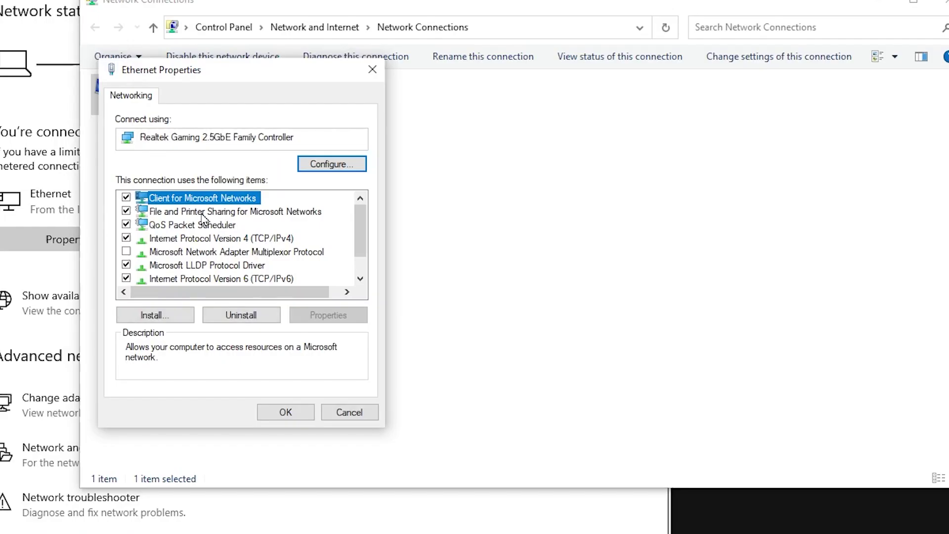
double_click(210, 239)
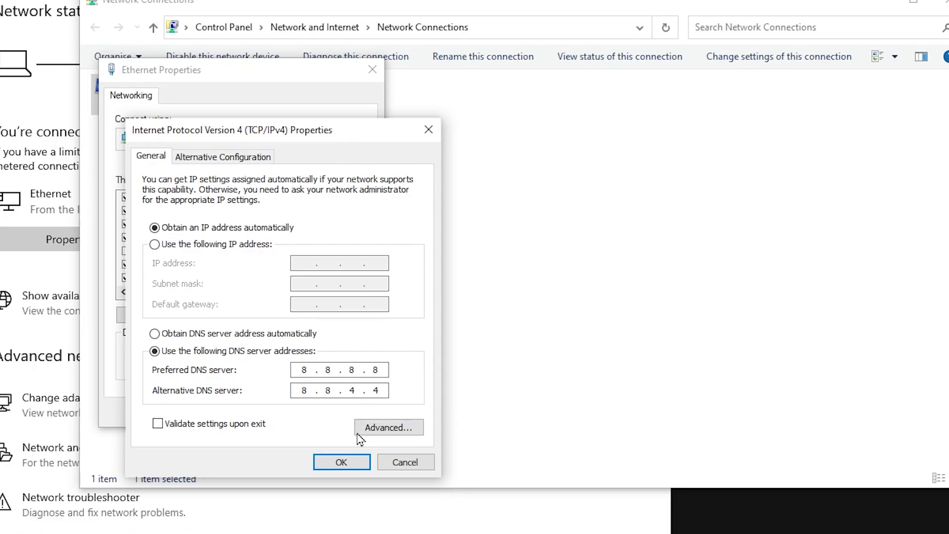
Step: Close the IPv4 and Ethernet properties dialogs and the Network Connections window
left_click(346, 462)
left_click(283, 410)
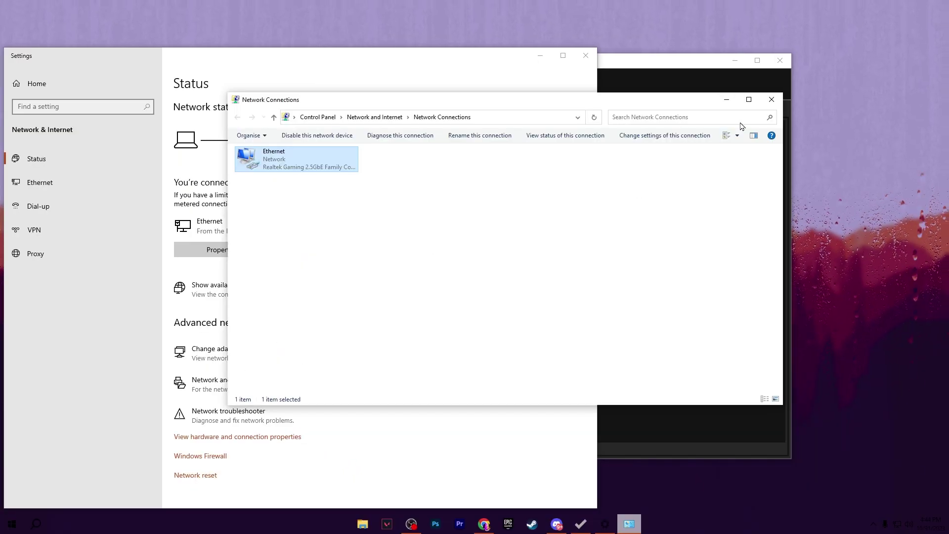
left_click(771, 99)
Step: Close the network settings window and switch Optimizer to its Registry fixes page
left_click(586, 55)
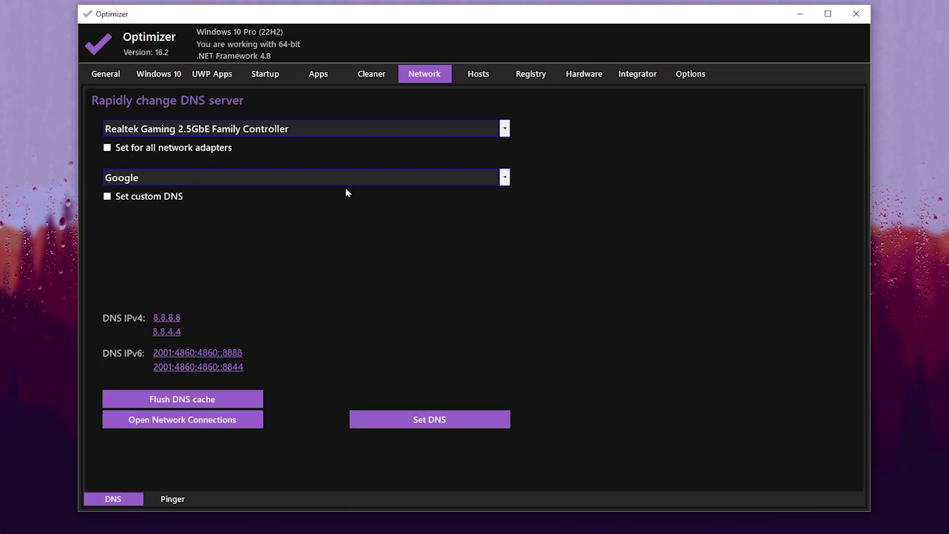
left_click(528, 75)
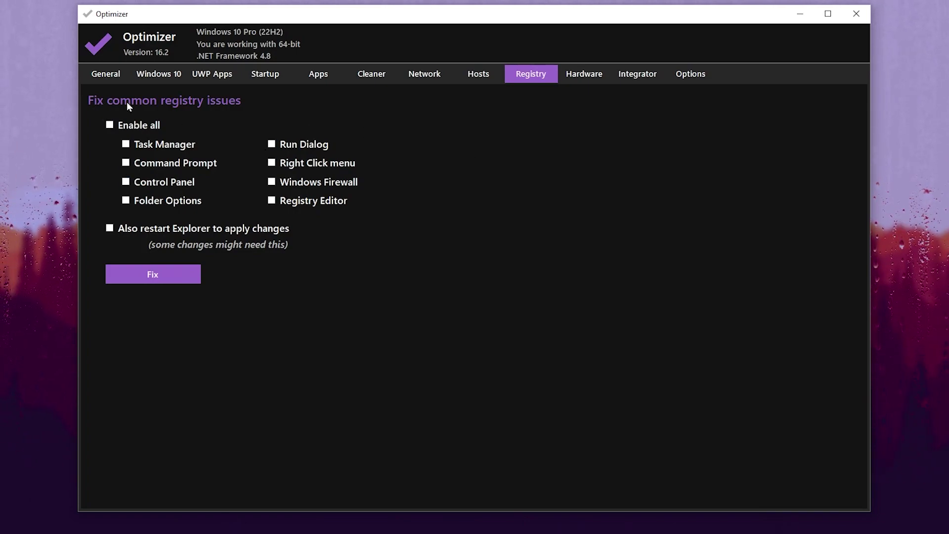
Step: Tick Enable all to select all eight common registry fixes
left_click(110, 127)
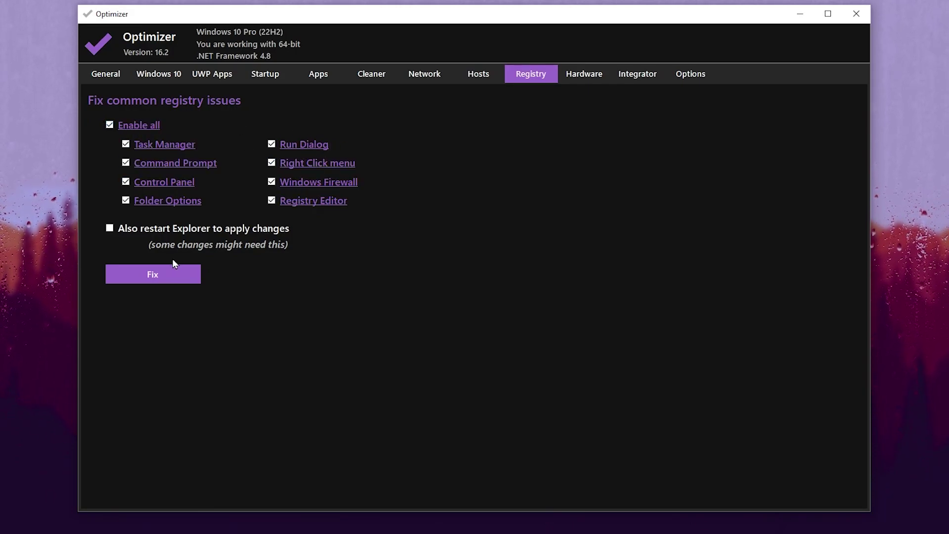
left_click(162, 271)
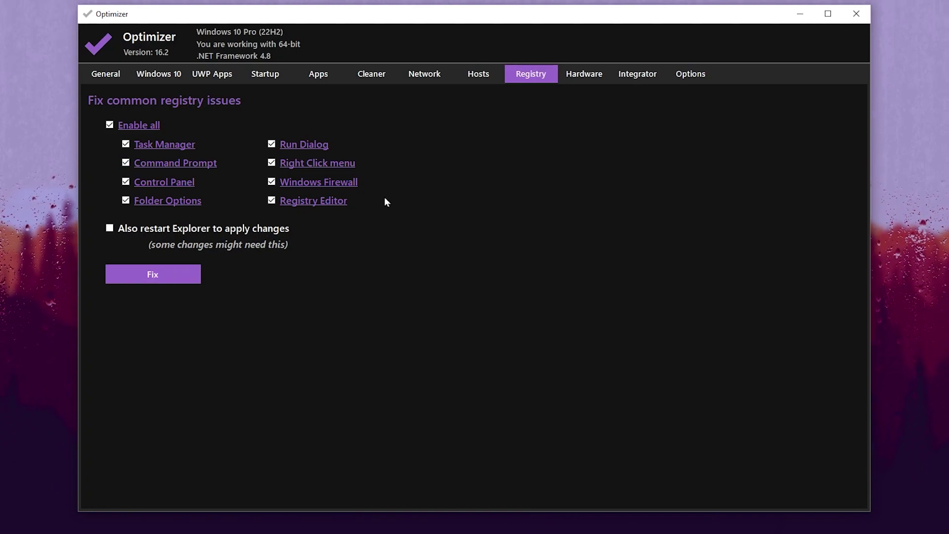